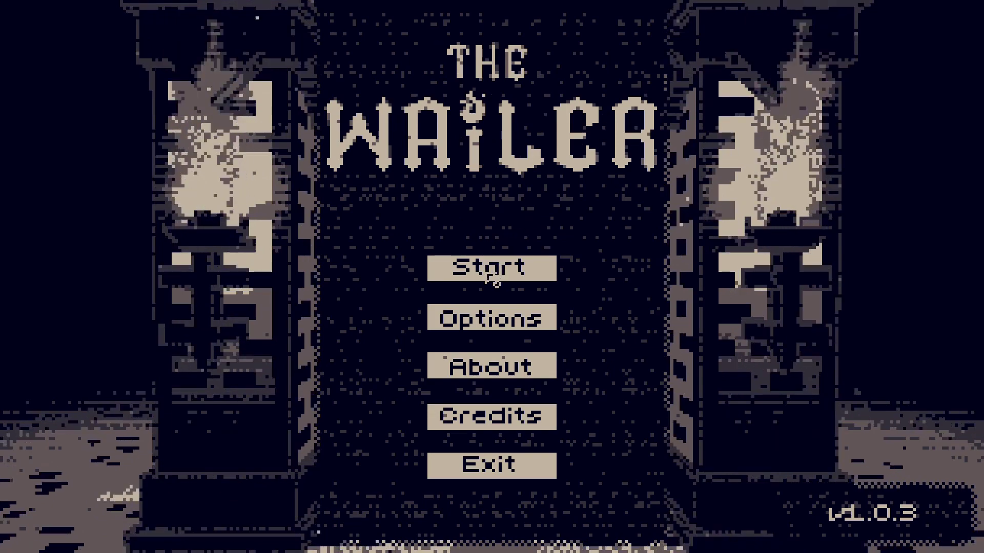
# Choose Start on The Wailer's main menu to reach level selection.
pyautogui.click(493, 275)
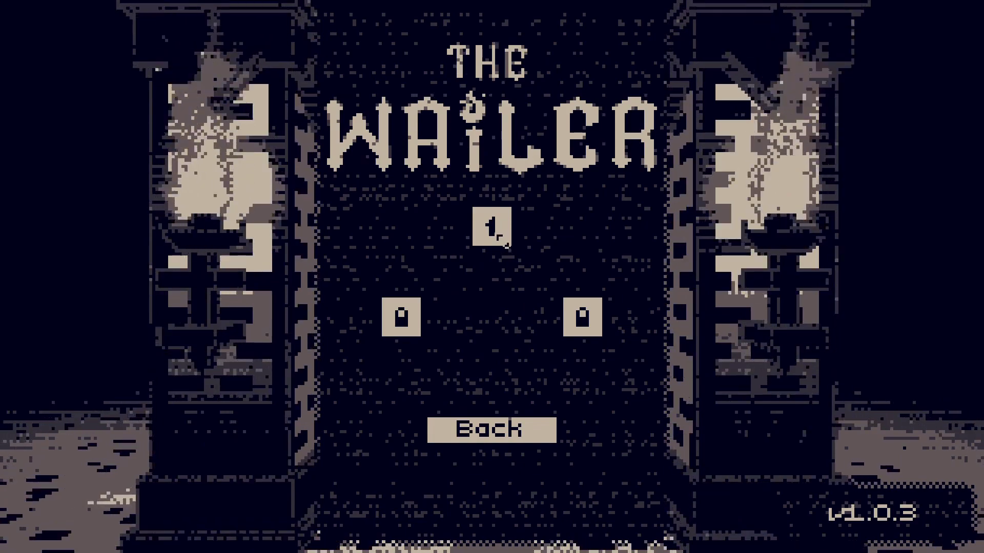
# Pick level 1 on the level-select screen to start it.
pyautogui.click(504, 243)
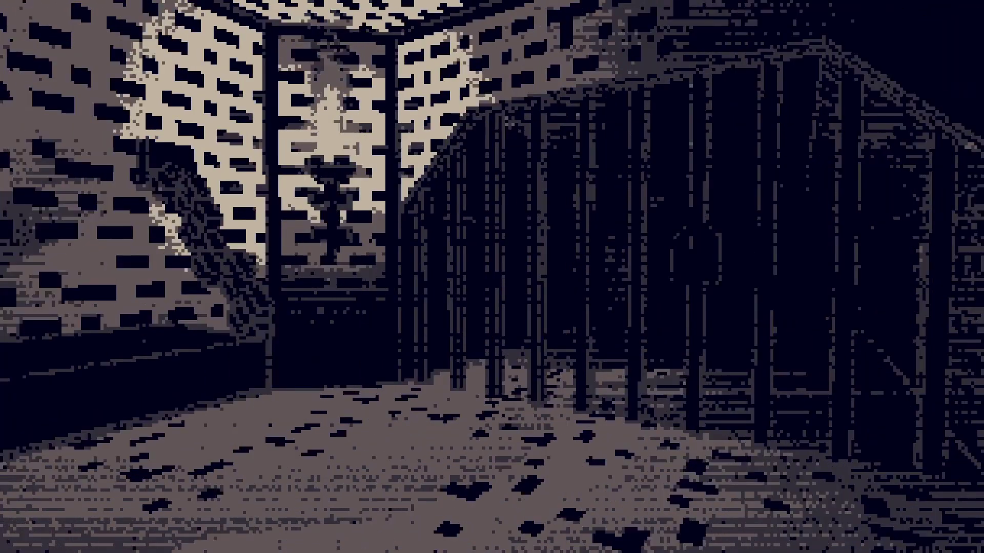
# Walk forward toward the barred gate to begin exploring.
pyautogui.press('w')
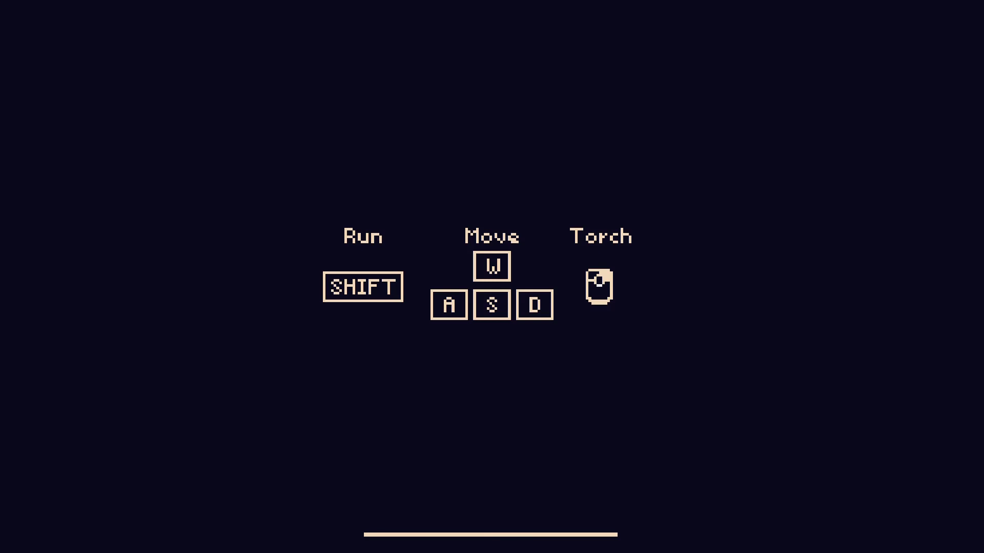
# Walk past the hourglass structure and down the stairs into the dark tunnel.
pyautogui.press('w')
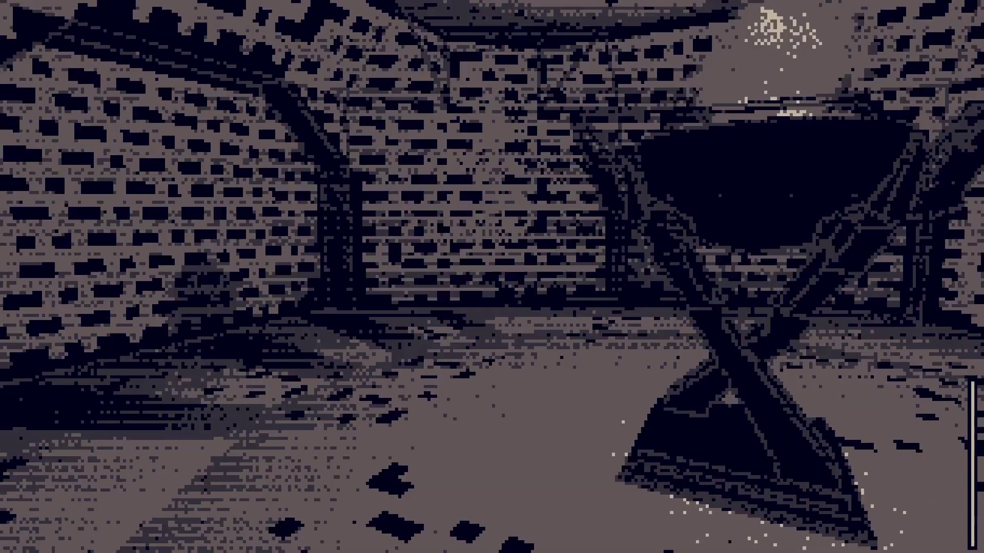
pyautogui.press('w')
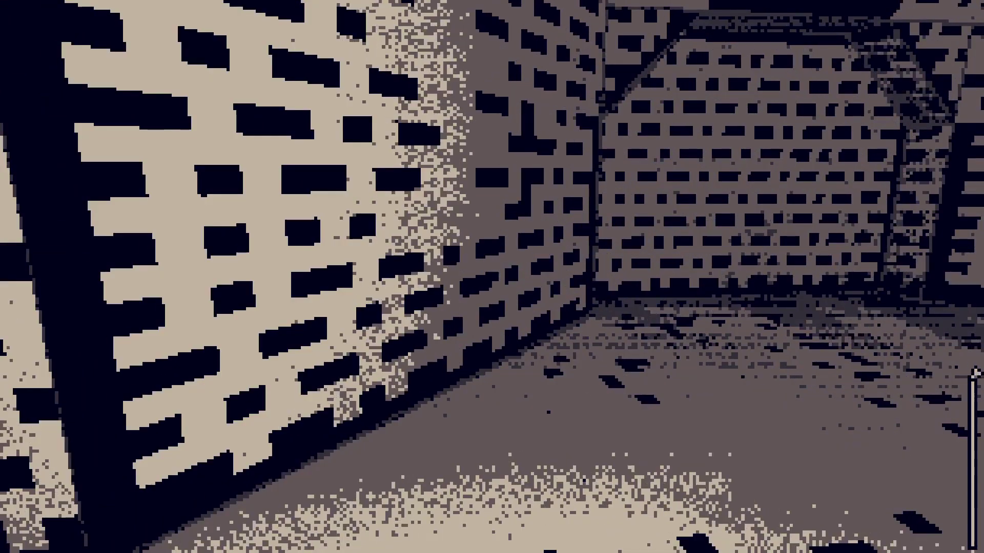
pyautogui.press('w')
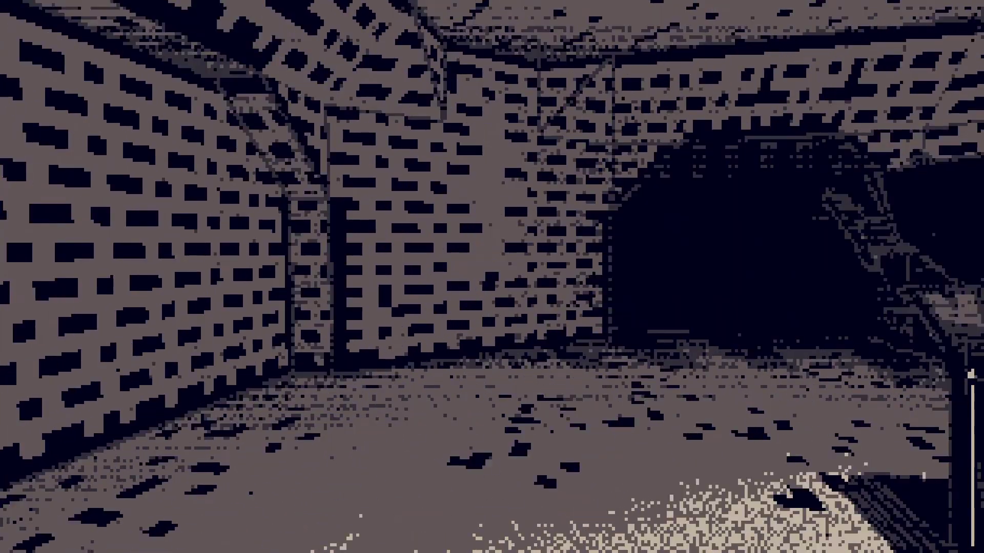
pyautogui.press('w')
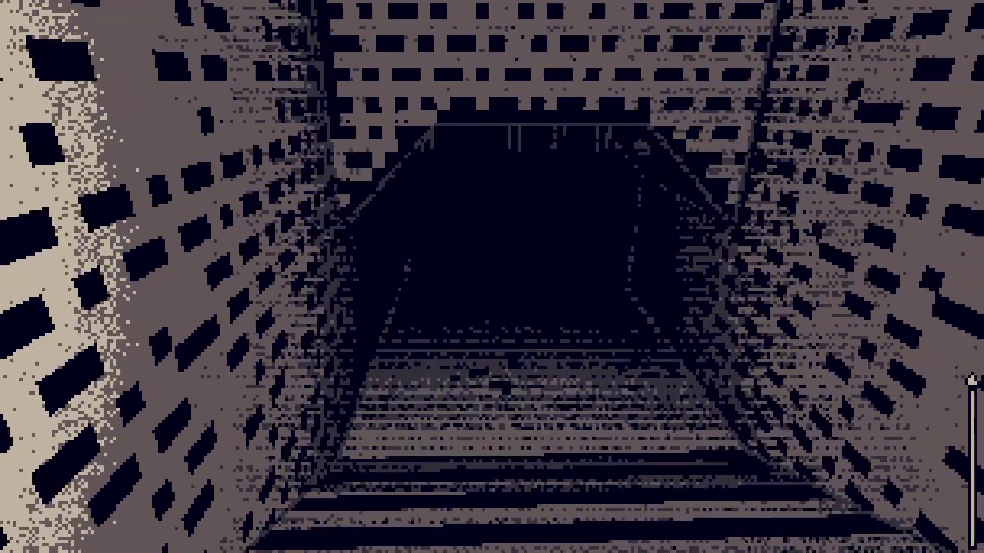
pyautogui.press('w')
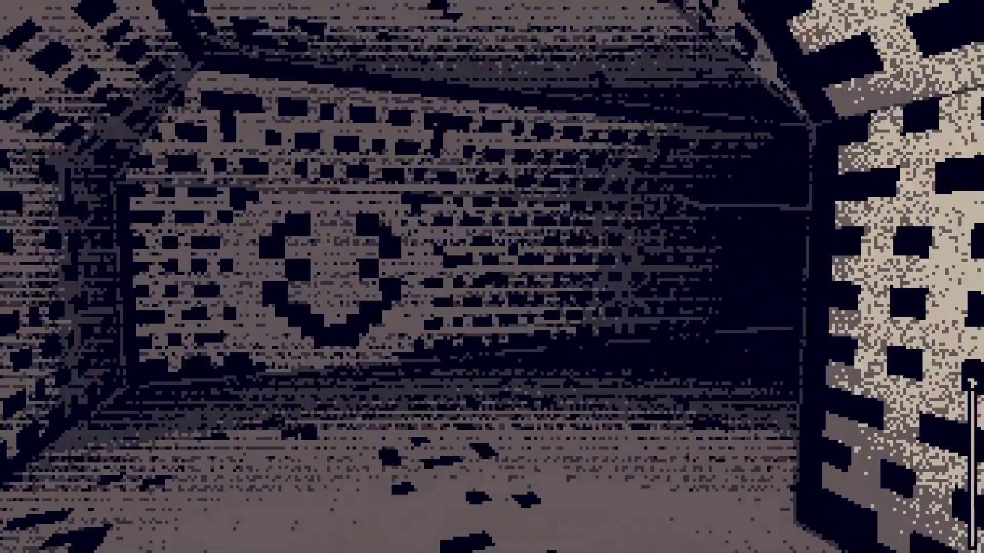
pyautogui.press('w')
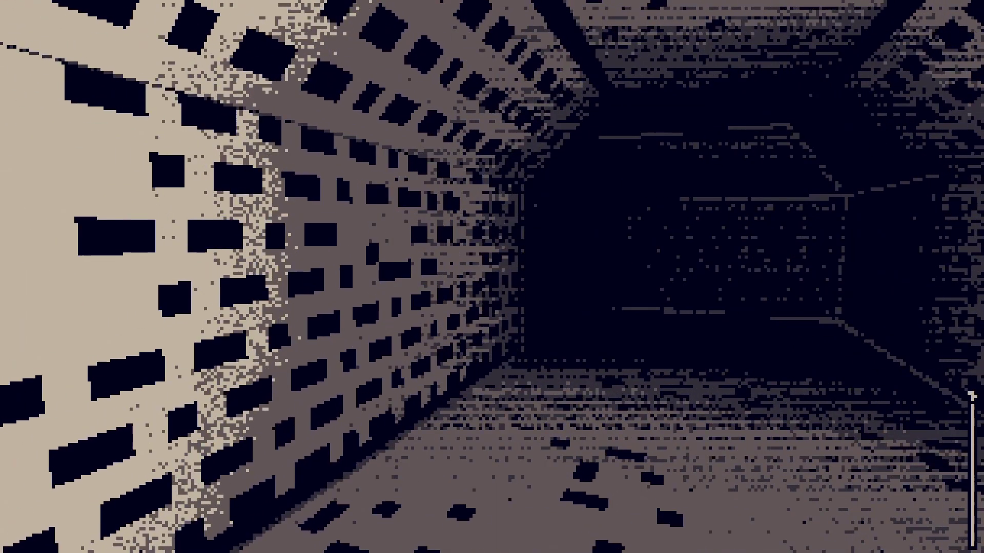
# Follow the dark corridor toward the dark figure, then turn left along it.
pyautogui.press('Left')
pyautogui.press('Right')
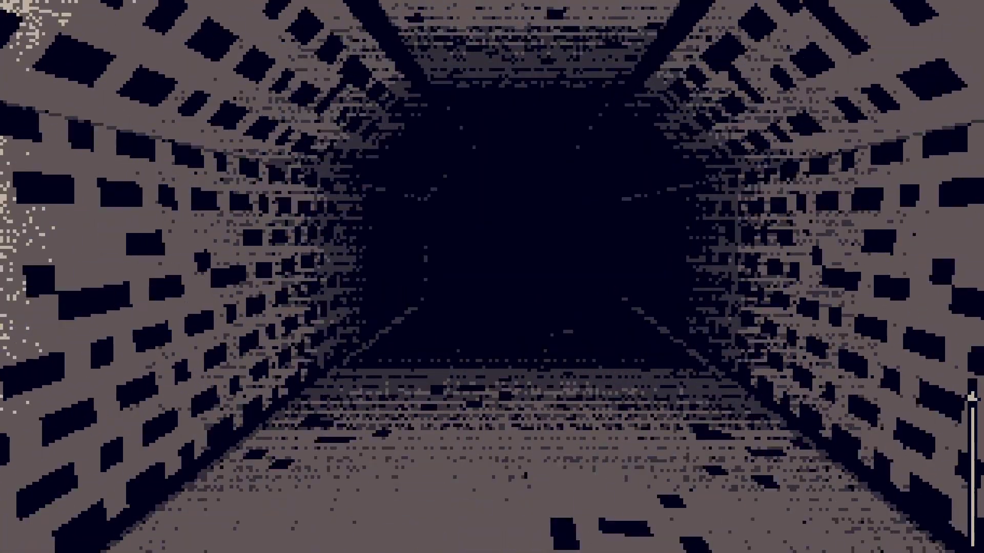
pyautogui.press('Up')
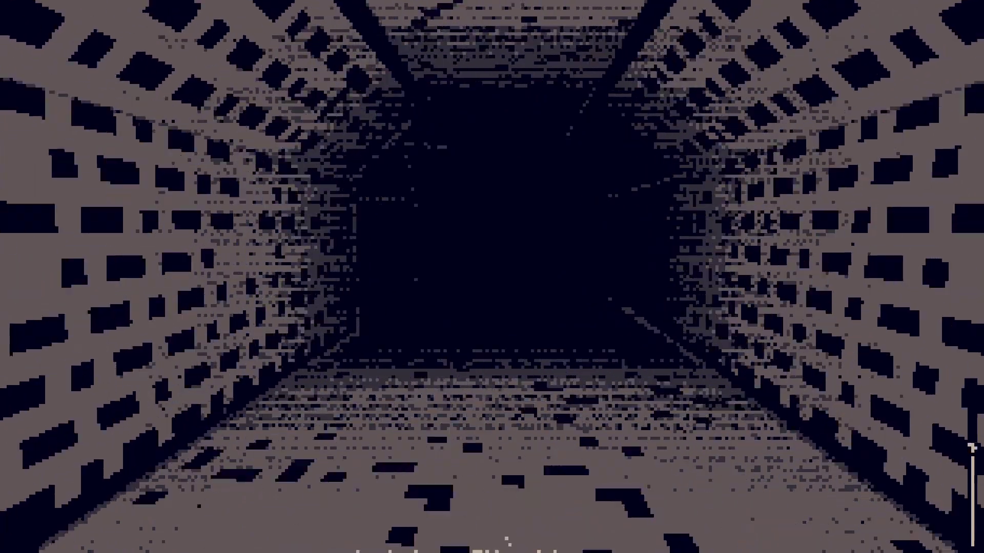
pyautogui.press('Up')
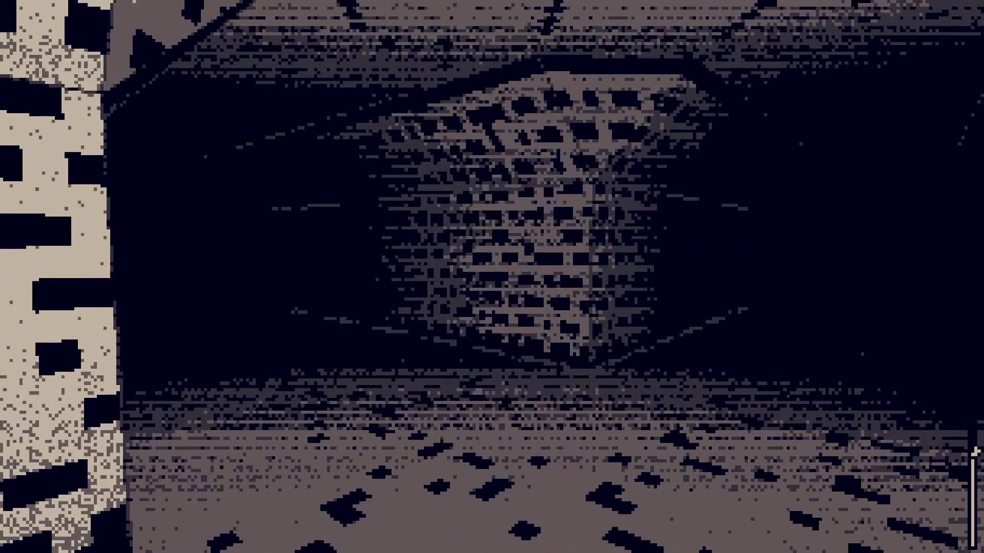
pyautogui.press('Left')
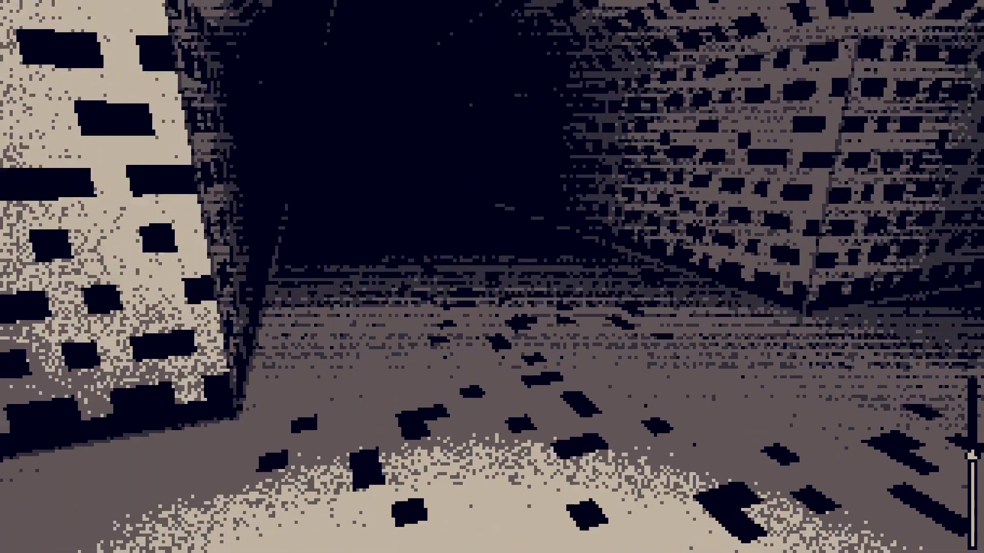
pyautogui.press('Up')
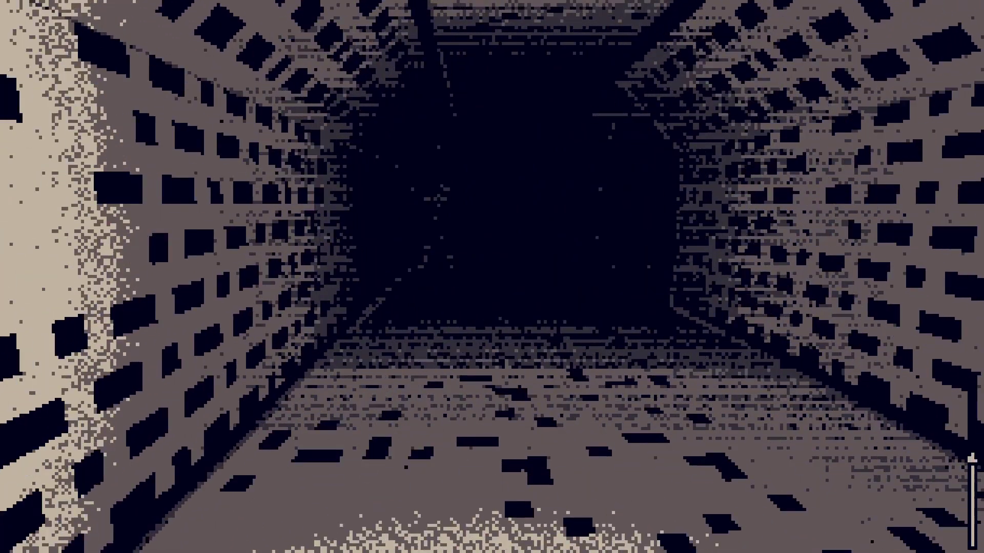
pyautogui.press('Up')
# Pass the X-shaped wooden structure and enter the brick tunnel beside the stairs.
pyautogui.press('Left')
pyautogui.press('Up')
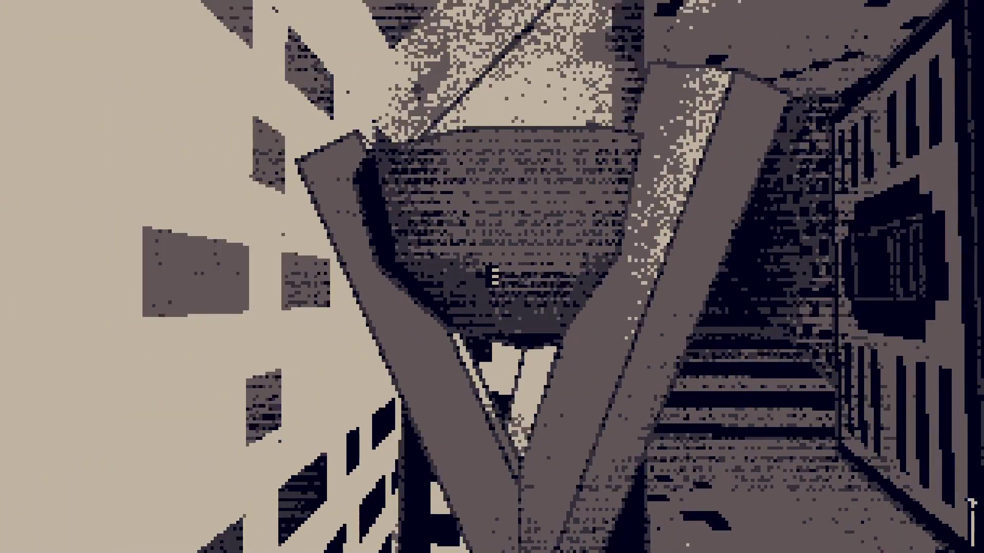
pyautogui.press('Right')
pyautogui.press('Up')
pyautogui.press('Right')
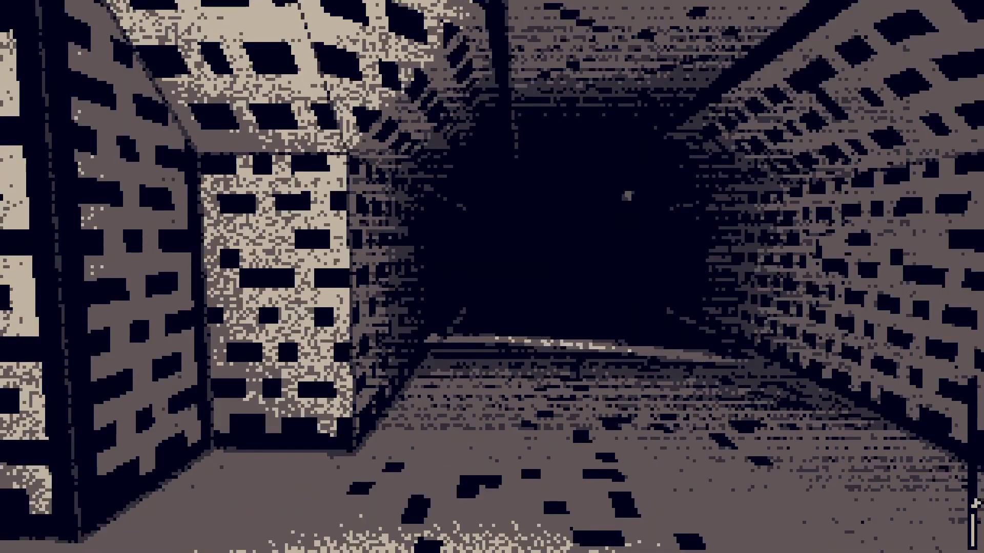
pyautogui.press('Left')
pyautogui.press('Right')
pyautogui.press('Up')
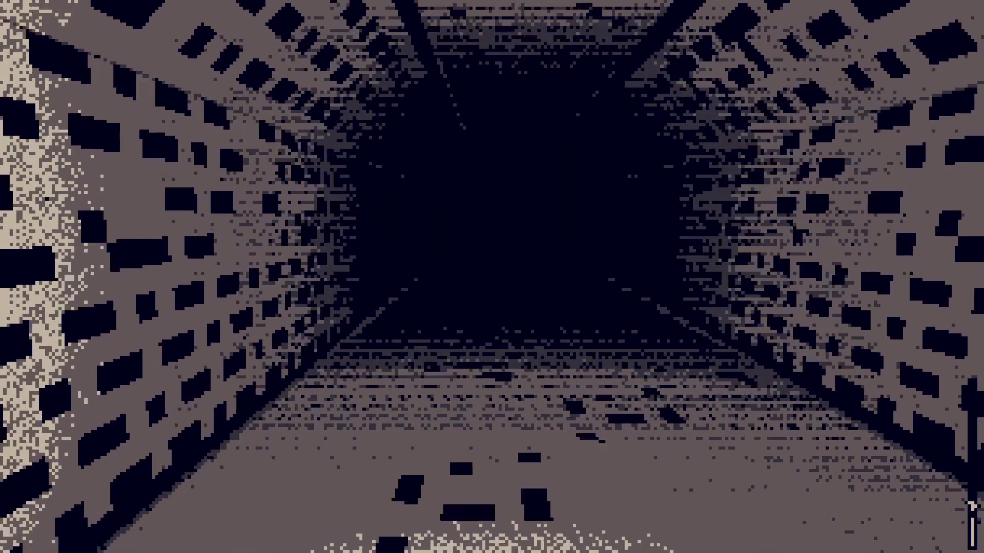
# Follow the side corridor to the eye-symbol wall and look it over.
pyautogui.press('Up')
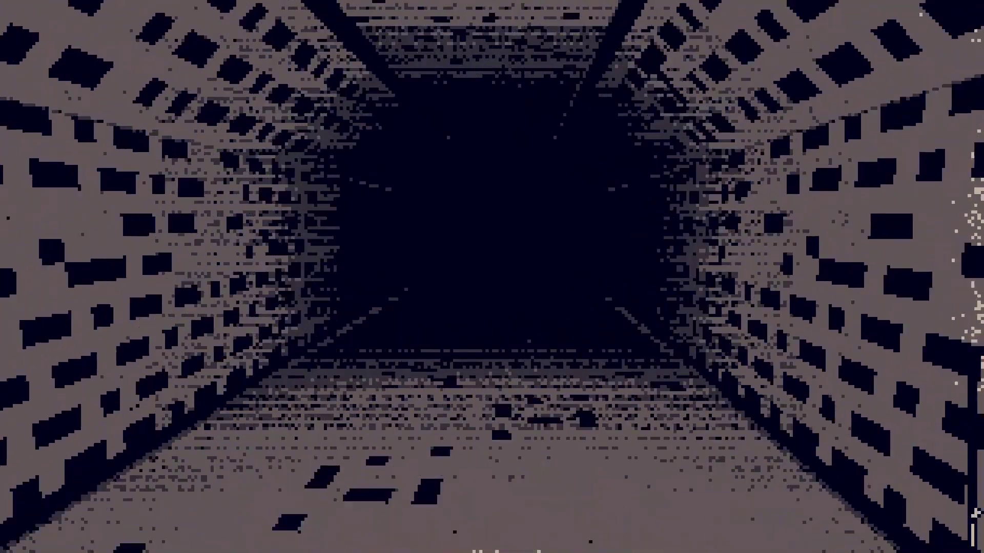
pyautogui.press('Up')
pyautogui.press('Up')
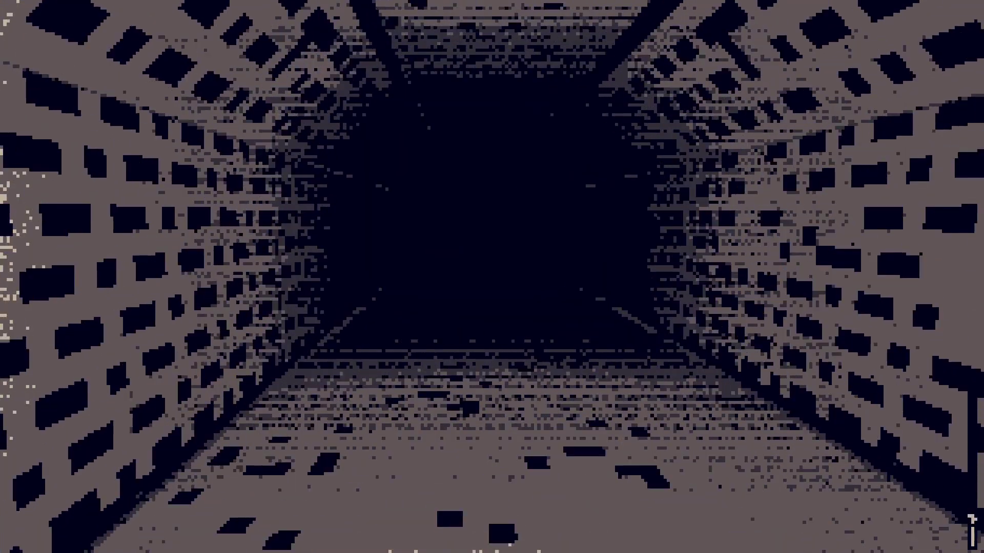
pyautogui.press('Left')
pyautogui.press('Up')
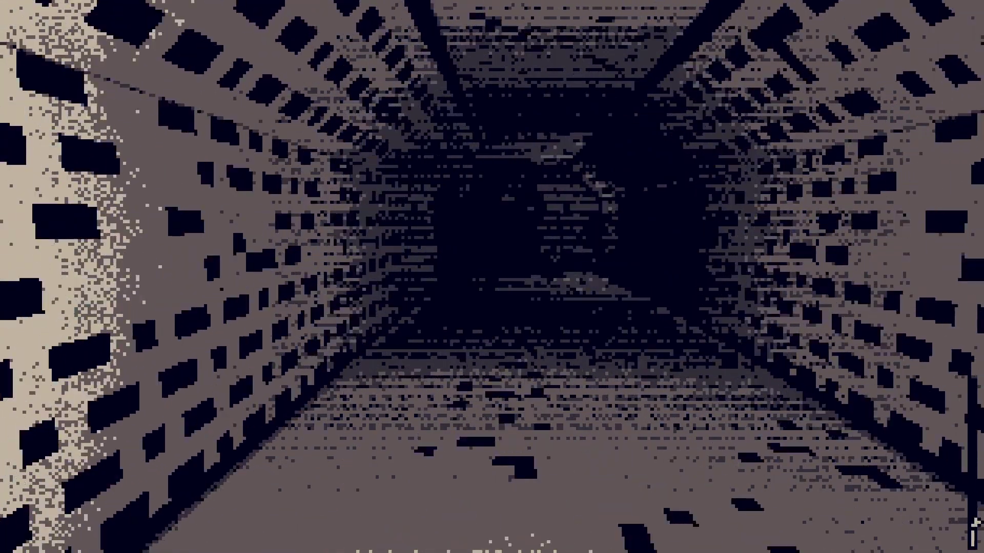
pyautogui.press('Up')
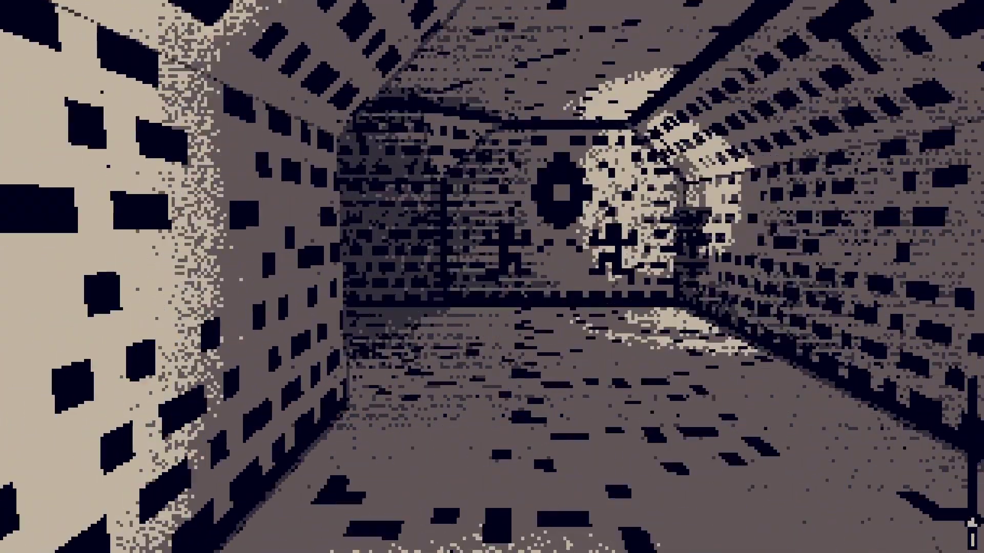
pyautogui.press('Left')
pyautogui.press('Down')
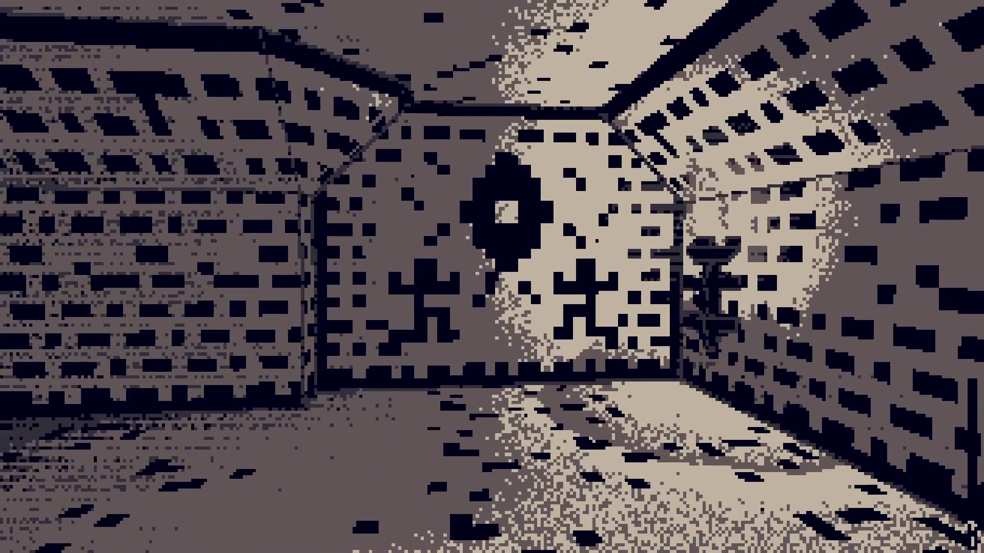
pyautogui.press('Up')
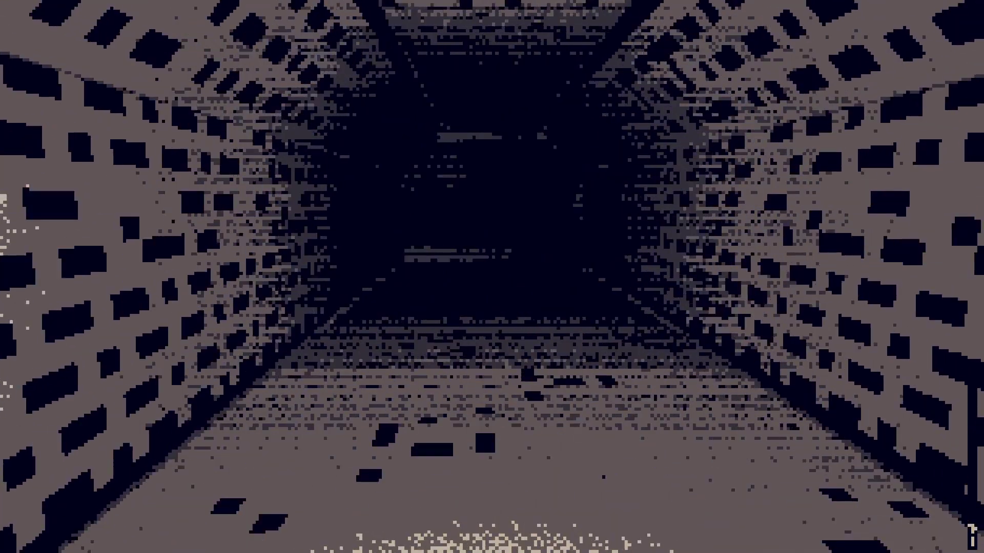
pyautogui.press('Up')
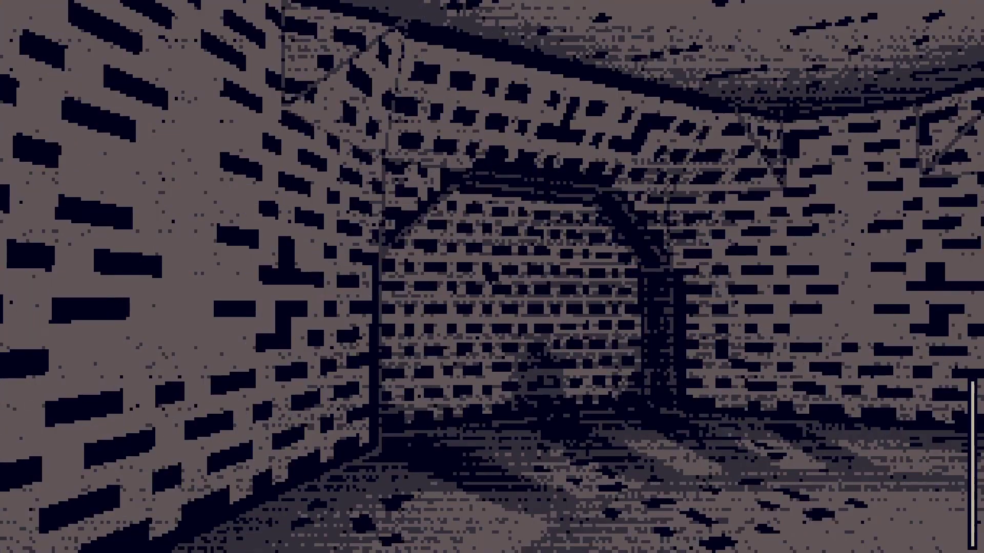
# Cross the room past the hourglass structure and enter the dark pitched doorway.
pyautogui.press('Up')
pyautogui.press('Right')
pyautogui.press('Up')
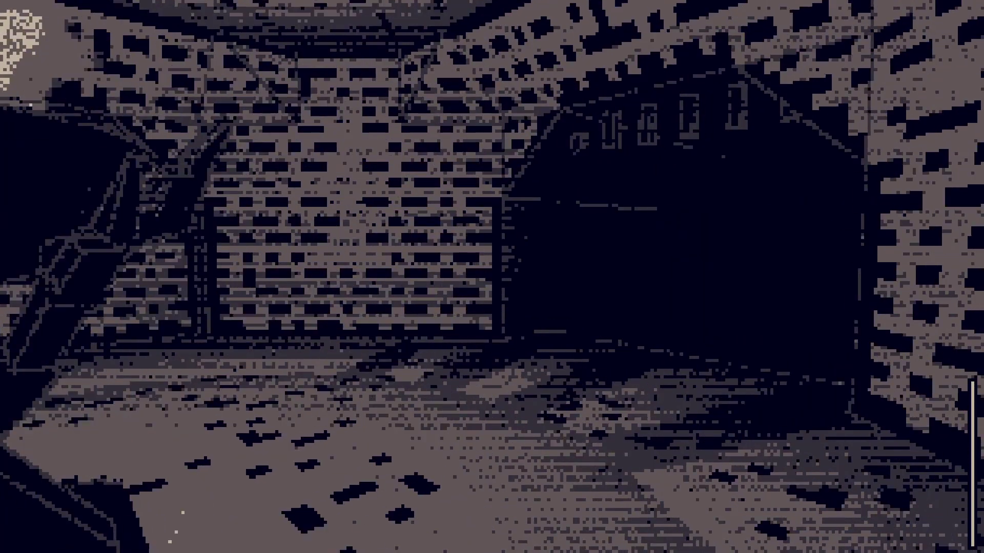
pyautogui.press('Left')
pyautogui.press('Up')
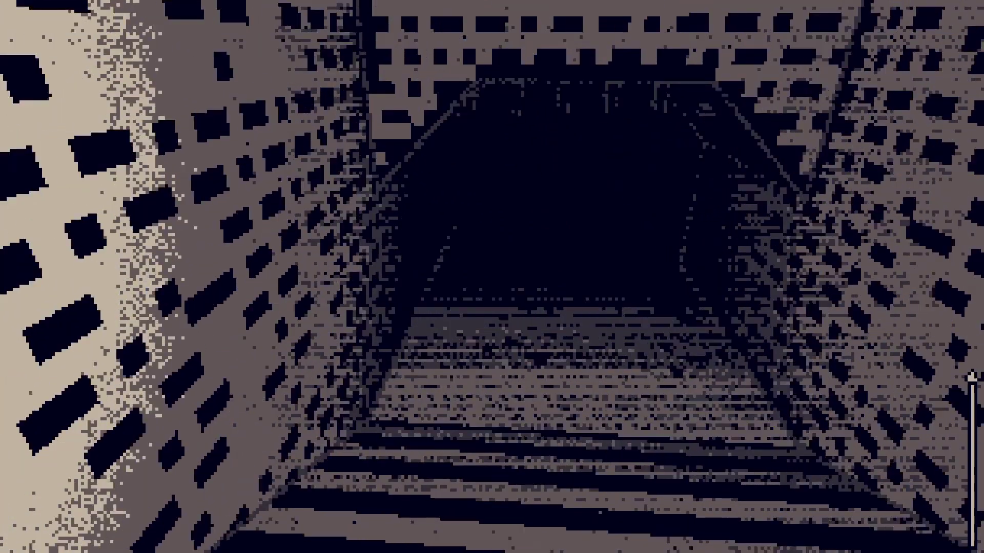
pyautogui.press('Up')
pyautogui.press('Up')
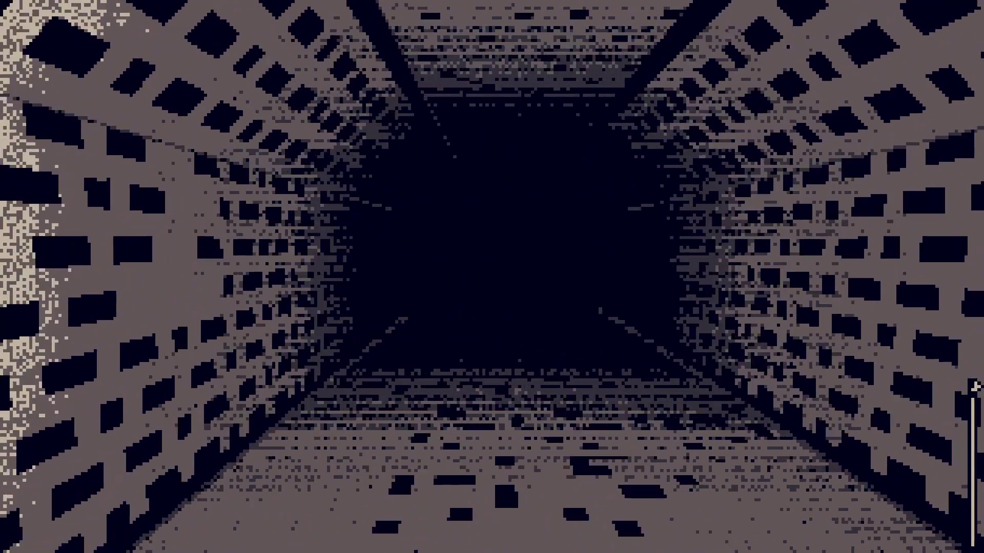
# Turn left at the end wall and follow the next dark corridor toward the pillared chamber.
pyautogui.press('Left')
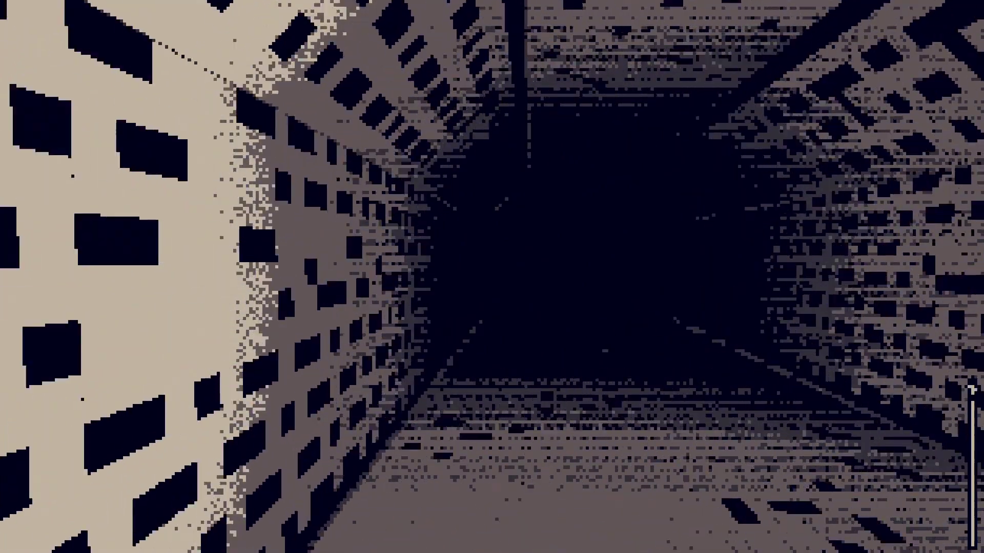
pyautogui.press('Up')
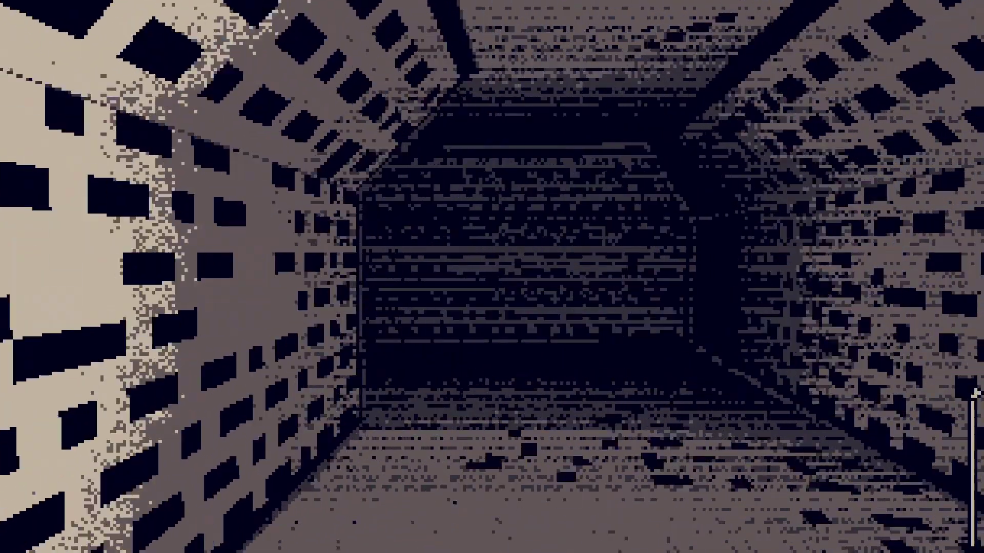
pyautogui.press('Left')
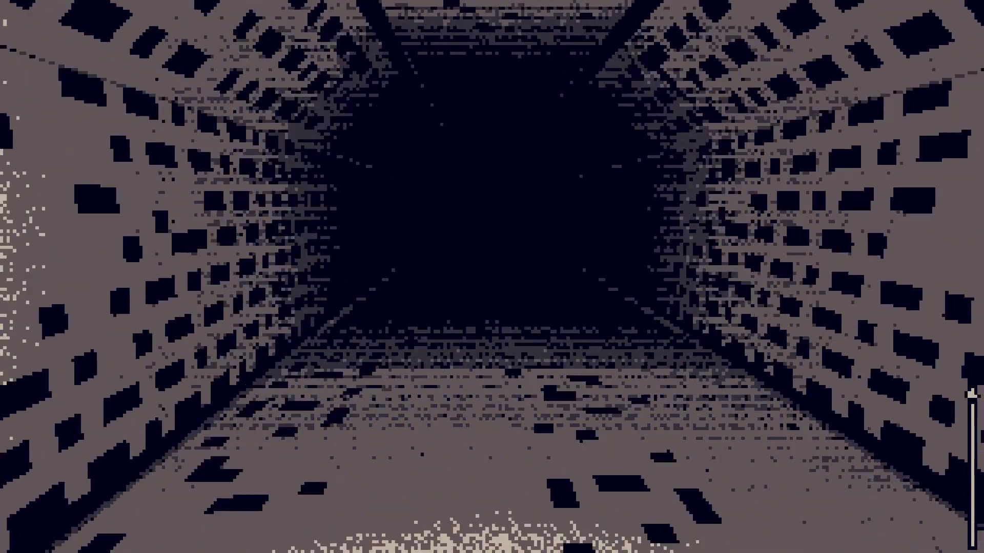
pyautogui.press('Up')
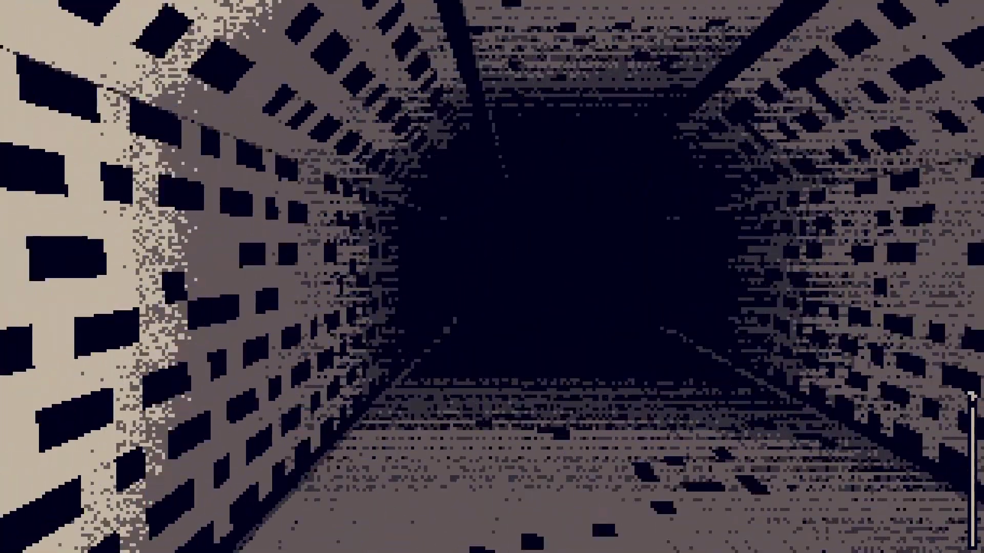
pyautogui.press('Up')
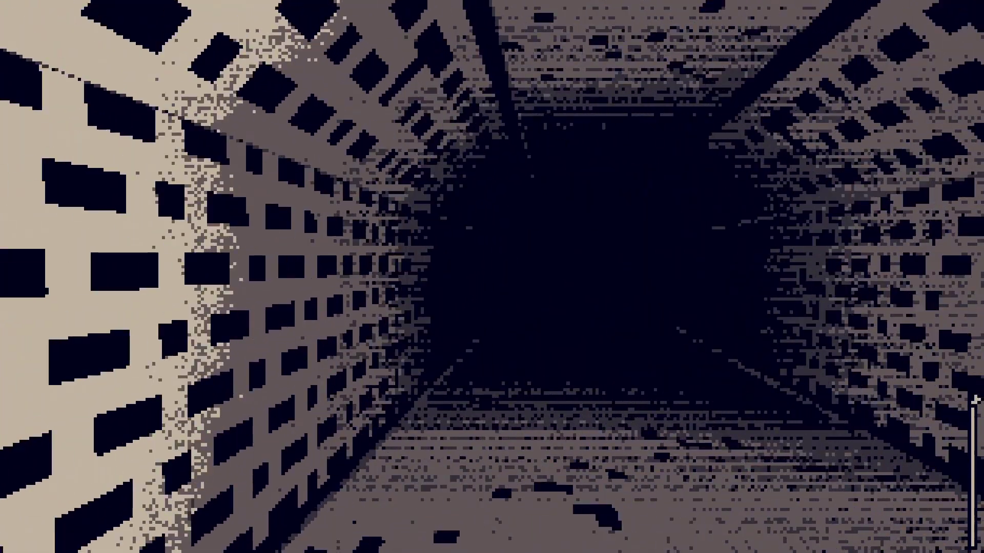
pyautogui.press('Up')
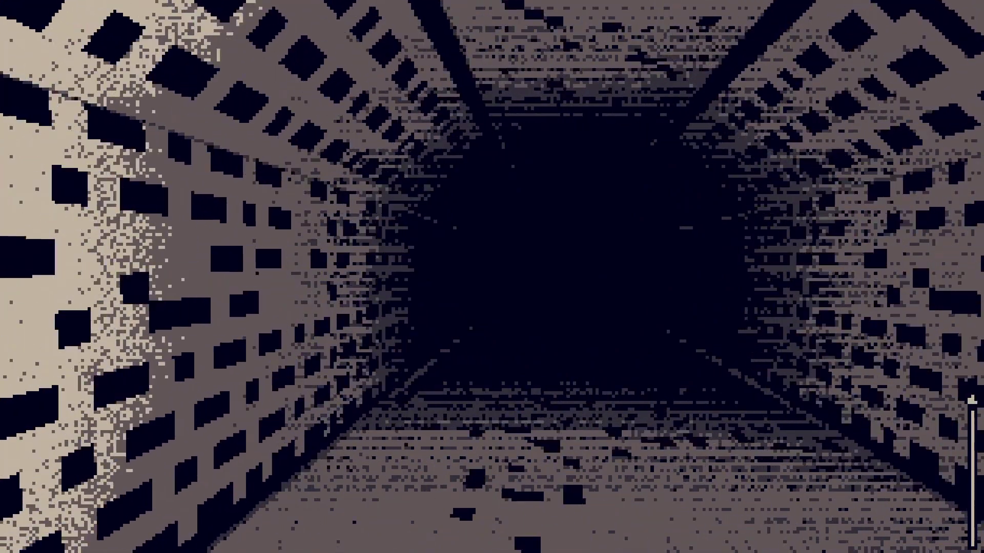
pyautogui.press('Up')
pyautogui.press('Right')
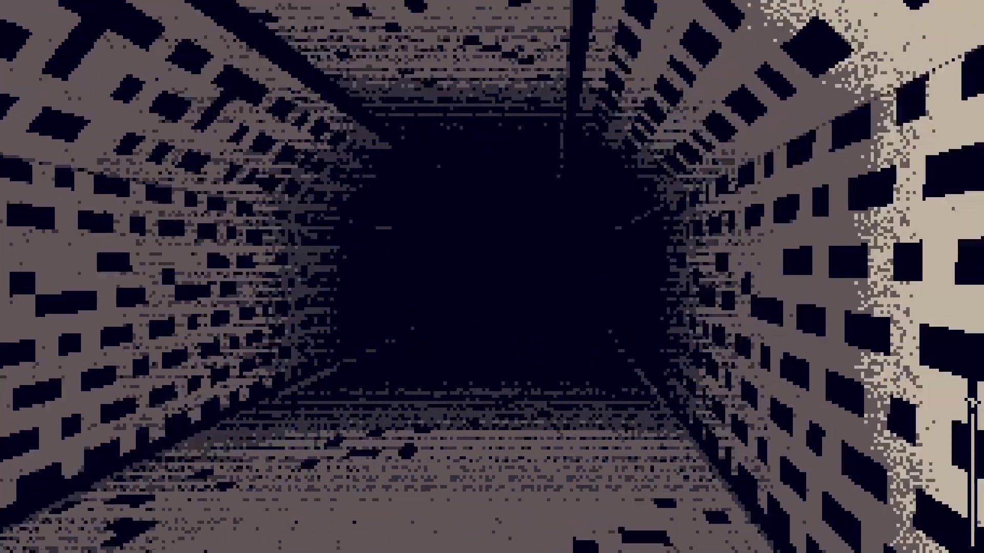
pyautogui.press('Up')
pyautogui.press('Left')
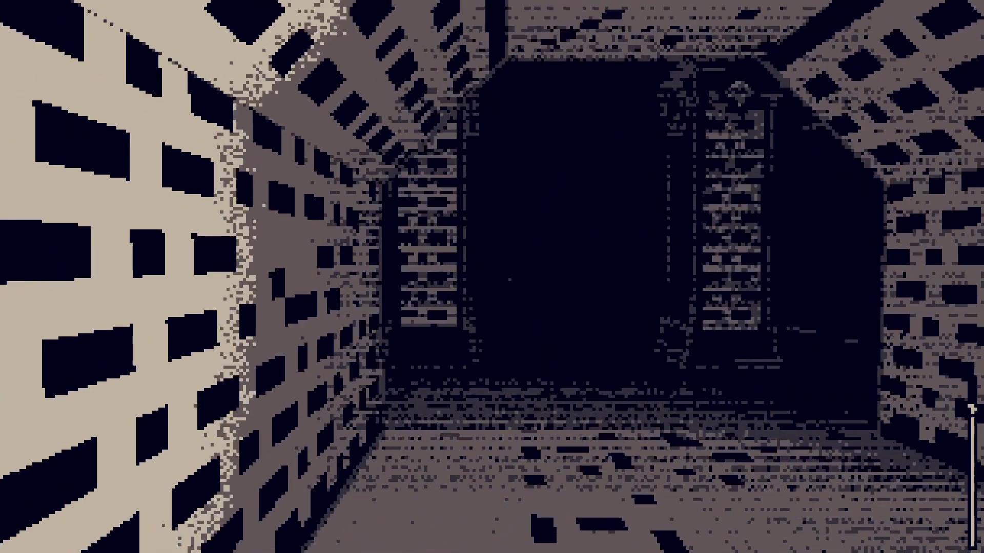
pyautogui.press('Up')
pyautogui.press('Up')
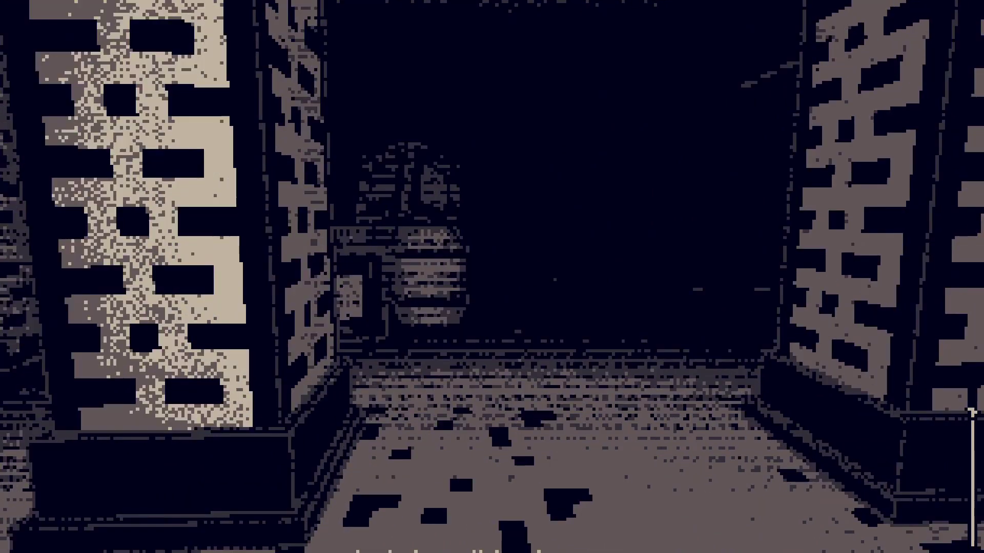